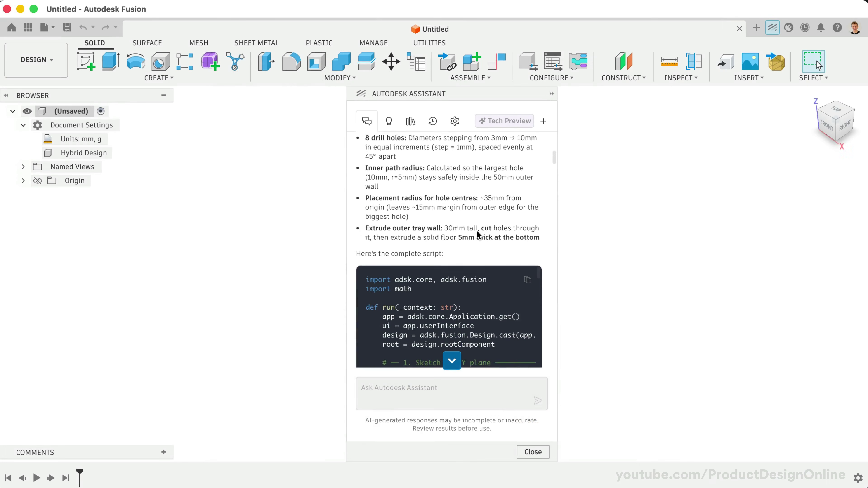
Step: Read through the assistant's script for the round tray with eight stepped drill holes and the summary below it
{"action": "scroll", "coordinate": [476, 286], "scroll_direction": "down", "scroll_amount": 2}
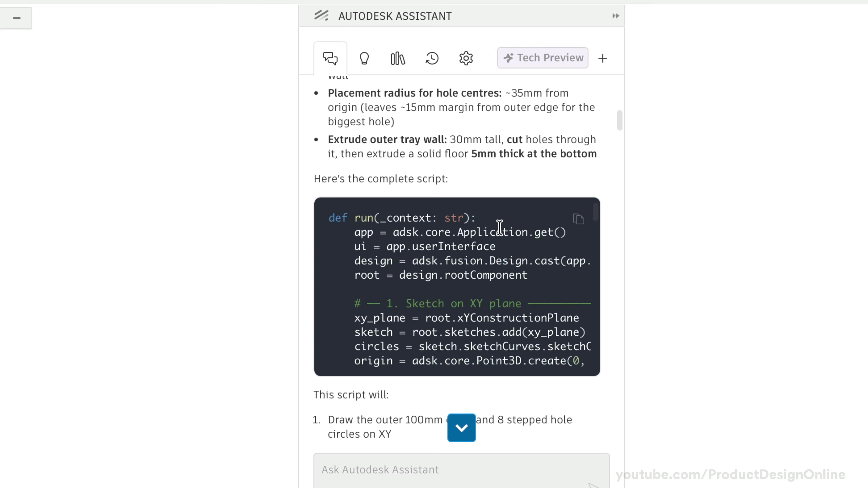
{"action": "scroll", "coordinate": [500, 227], "scroll_direction": "down", "scroll_amount": 12}
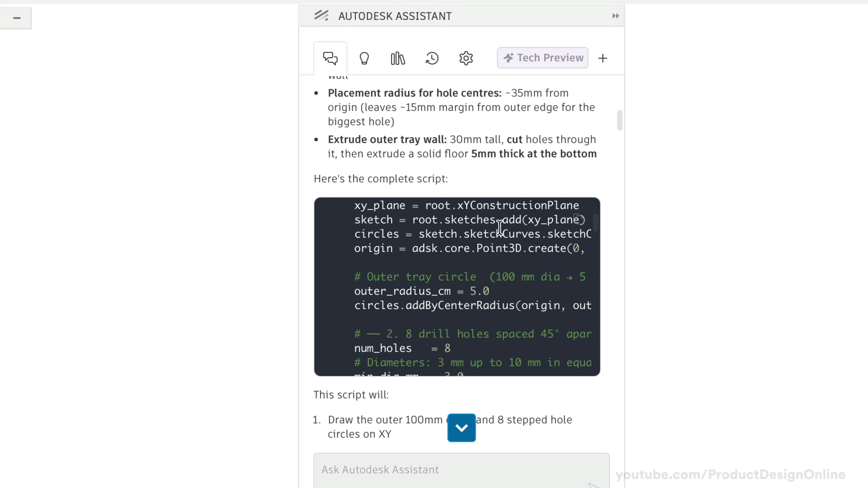
{"action": "scroll", "coordinate": [513, 155], "scroll_direction": "down", "scroll_amount": 6}
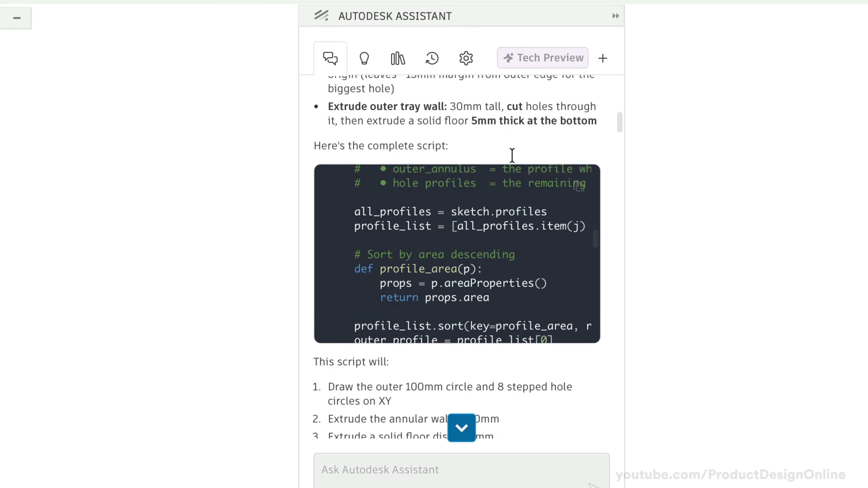
{"action": "scroll", "coordinate": [483, 278], "scroll_direction": "down", "scroll_amount": 2}
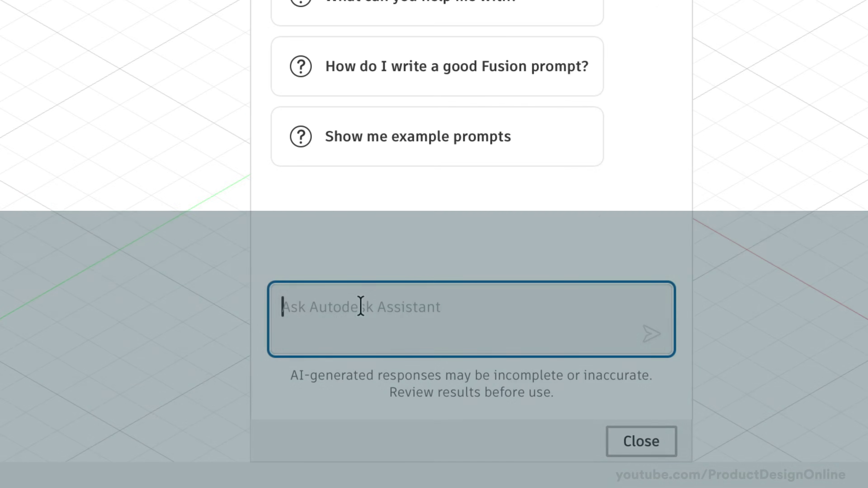
Step: Ask the assistant to lay each body's largest face flat on the XY plane, 1 inch apart, nested on a 4x8 sheet of plywood
{"action": "type", "text": "Can you"}
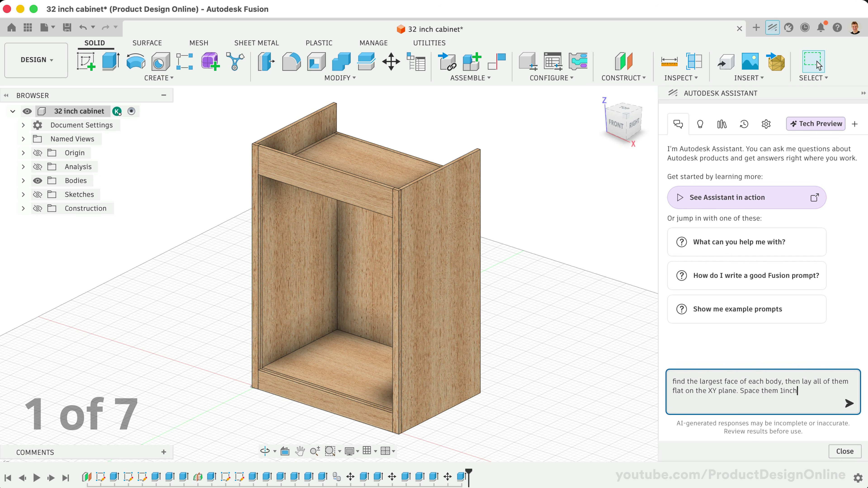
{"action": "type", "text": "a"}
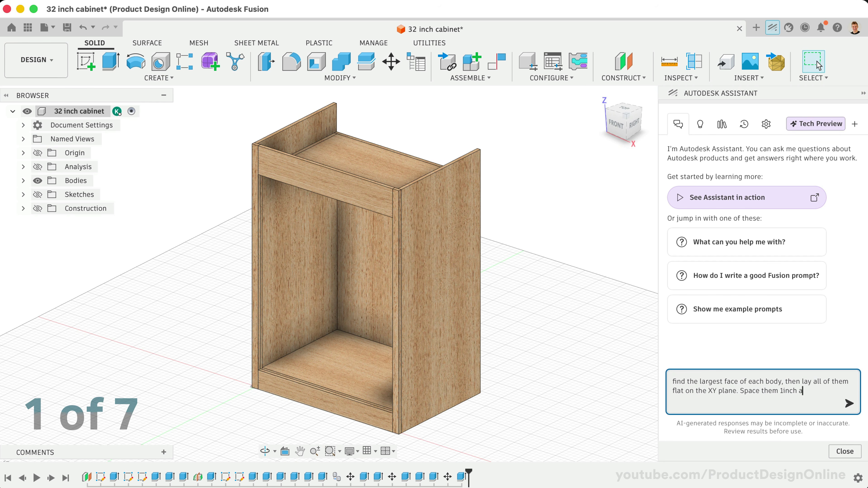
{"action": "type", "text": "nd make sure teh"}
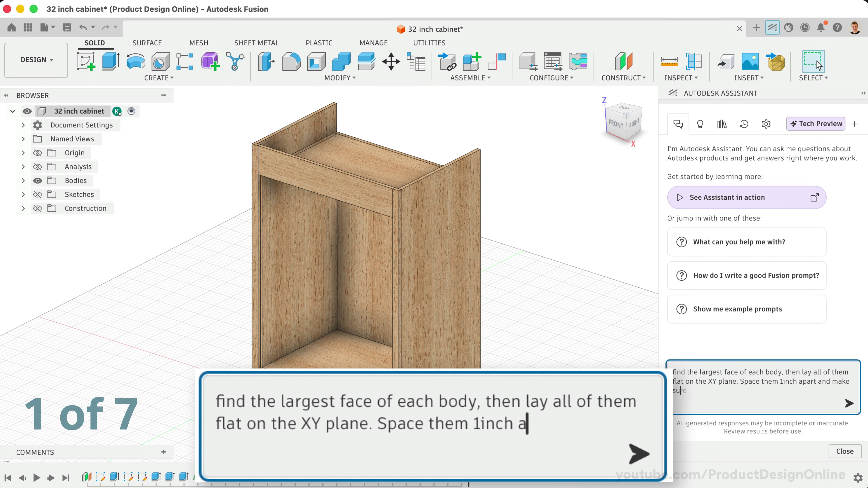
{"action": "key", "text": "BackSpace"}
{"action": "key", "text": "BackSpace"}
{"action": "type", "text": "hey"}
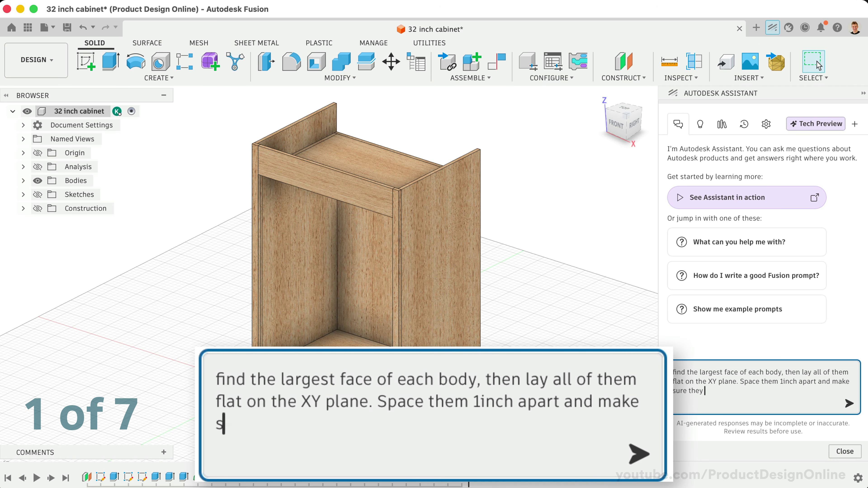
{"action": "type", "text": " fit nested "}
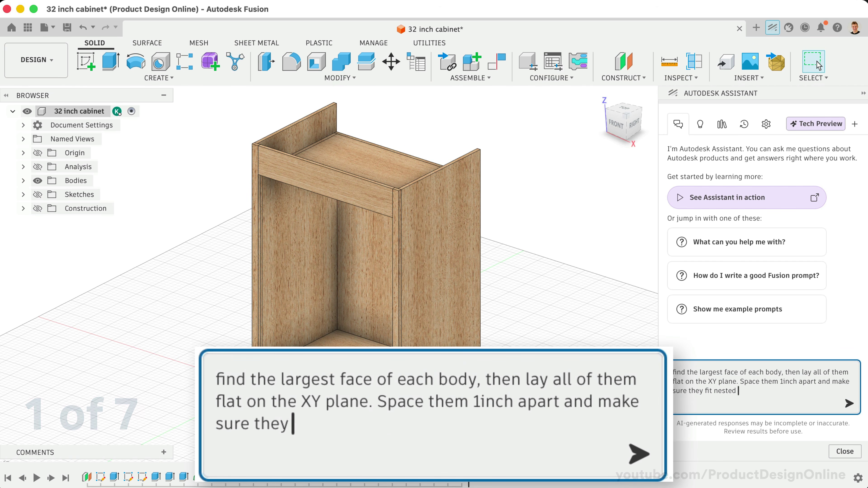
{"action": "type", "text": "on a 4x8 sheet of"}
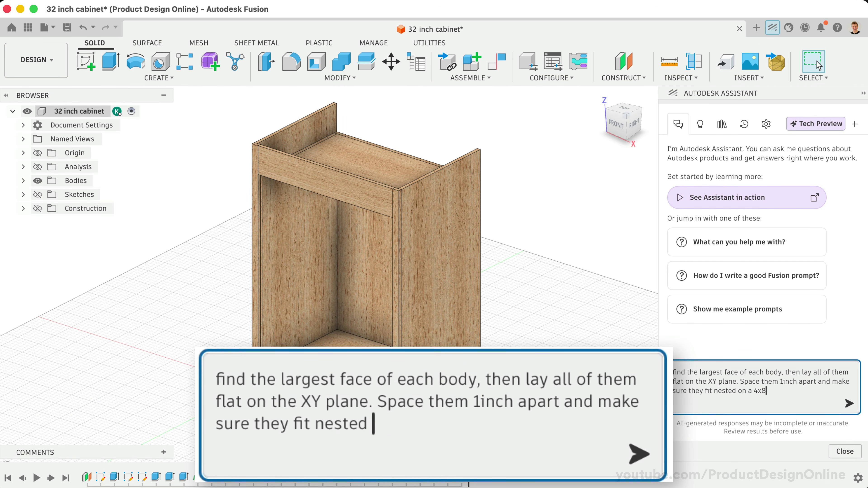
{"action": "type", "text": " pl"}
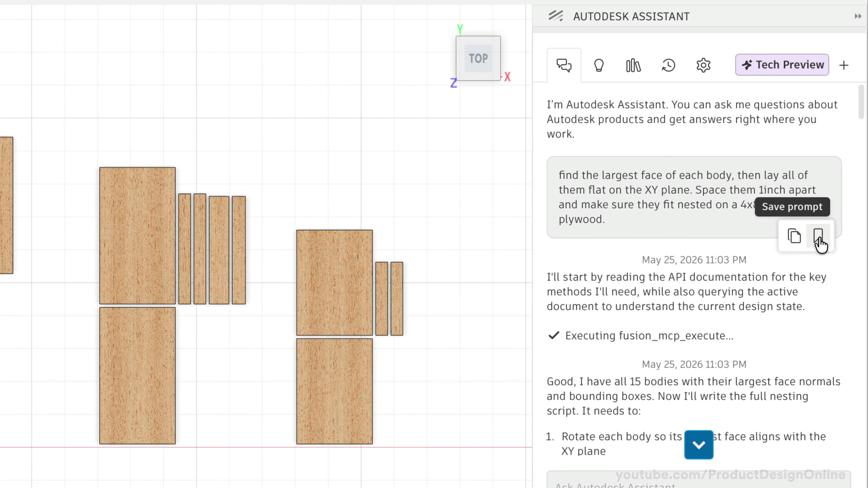
Step: Save the cabinet layout prompt under the name "Lay flat" and open the saved prompts library
{"action": "left_click", "coordinate": [819, 238]}
{"action": "type", "text": "Lay flat"}
{"action": "left_click", "coordinate": [793, 429]}
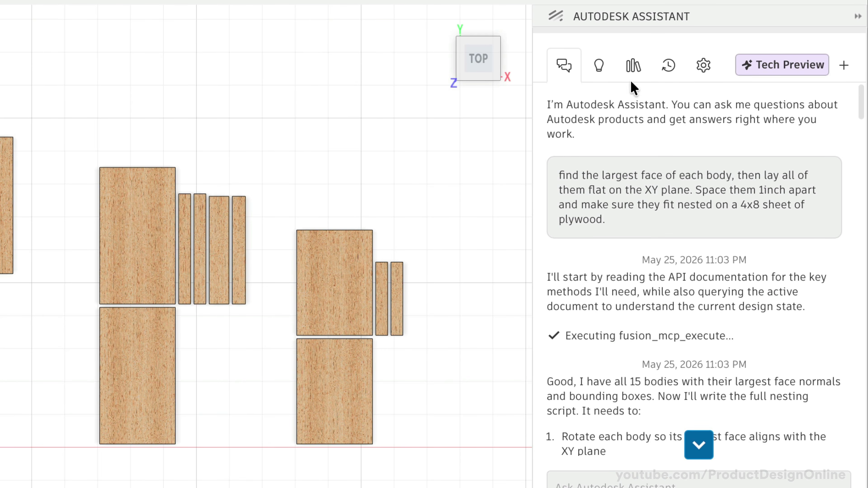
{"action": "left_click", "coordinate": [634, 69]}
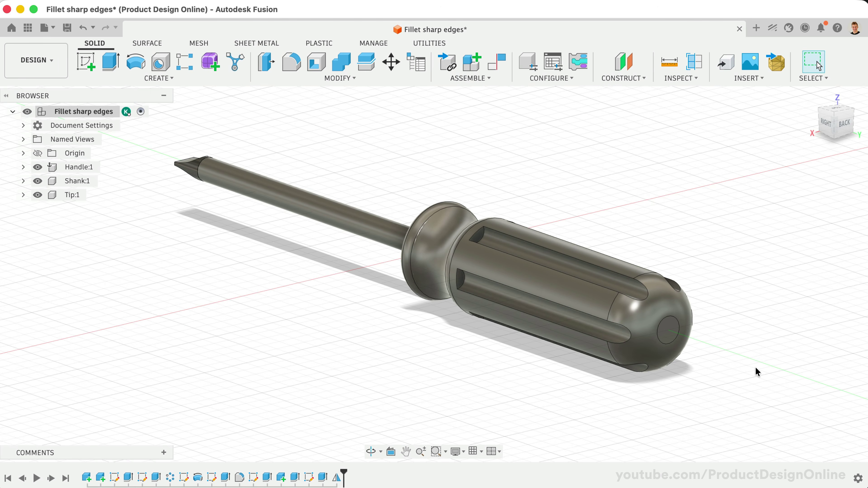
{"action": "scroll", "coordinate": [756, 368], "scroll_direction": "up", "scroll_amount": 5}
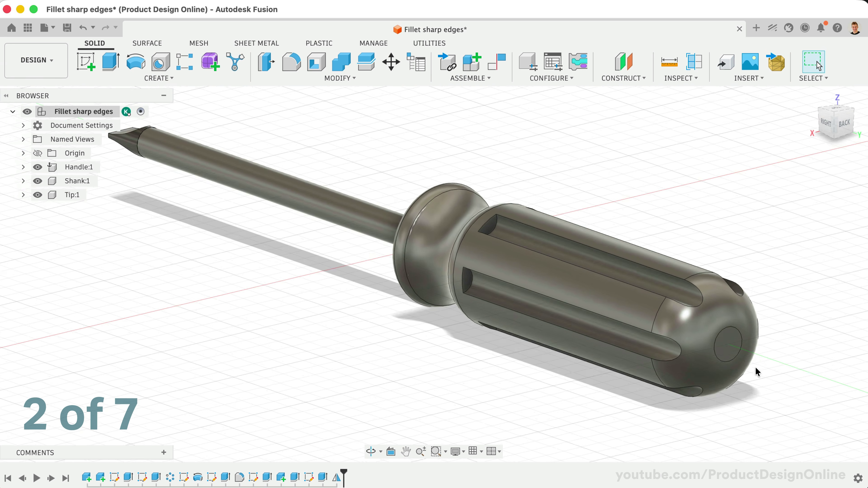
{"action": "middle_click_drag", "start_coordinate": [756, 368], "coordinate": [741, 356]}
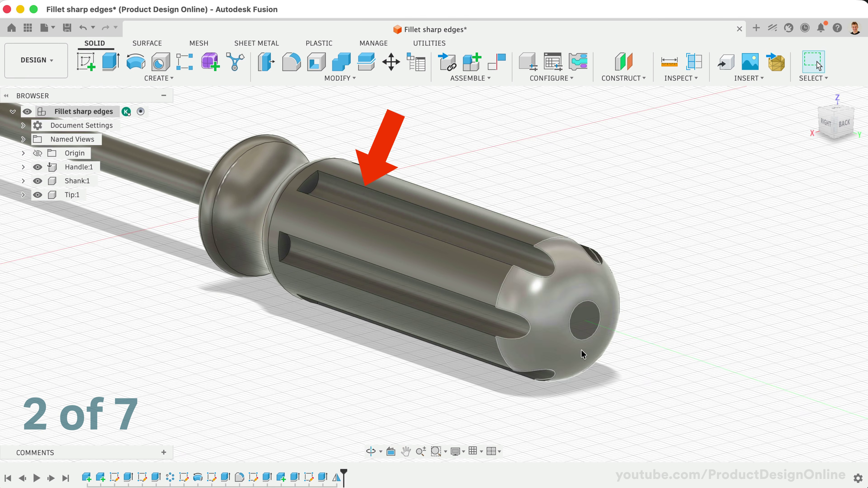
{"action": "left_click", "coordinate": [499, 265]}
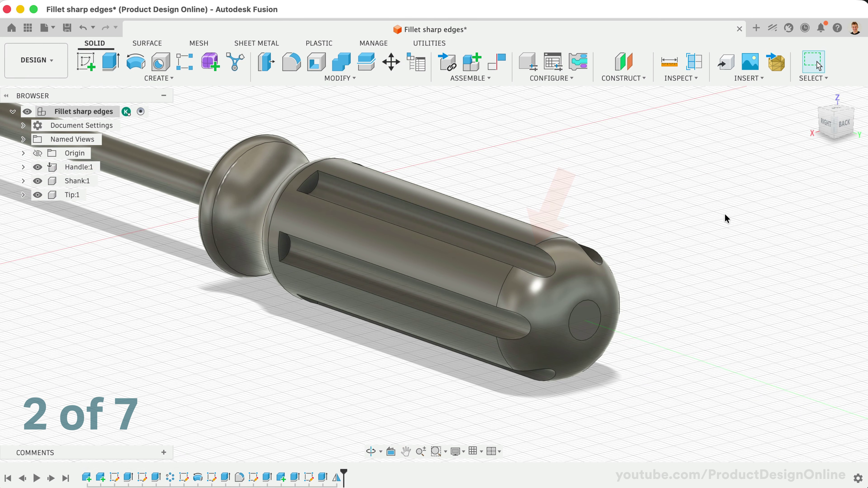
{"action": "key", "text": "f"}
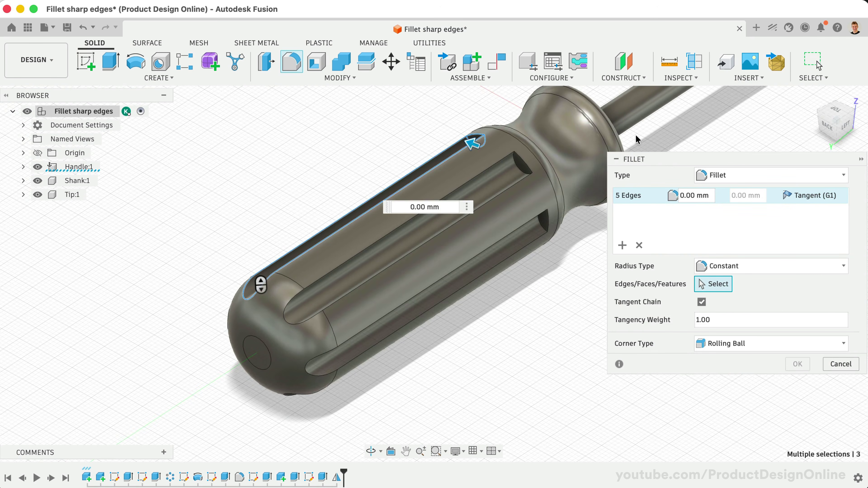
{"action": "left_click", "coordinate": [499, 179]}
{"action": "left_click", "coordinate": [524, 166]}
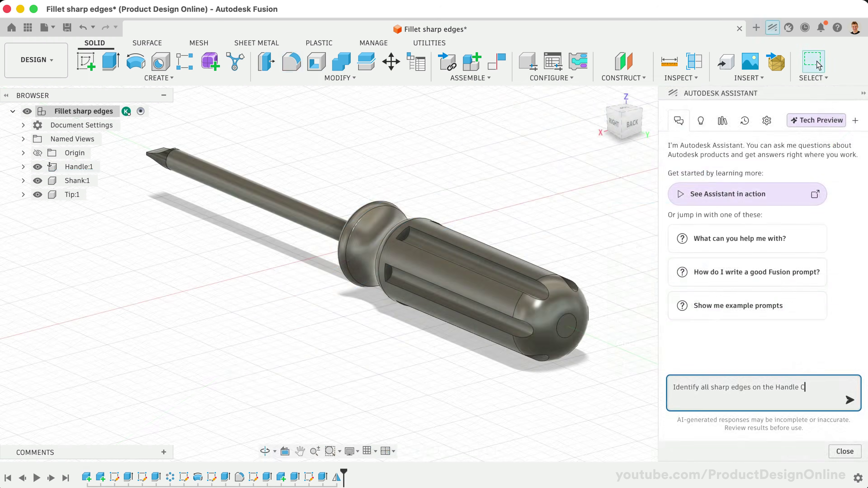
Step: Ask the assistant to identify all sharp edges on the Handle component and add a 1mm fillet
{"action": "type", "text": "Component and "}
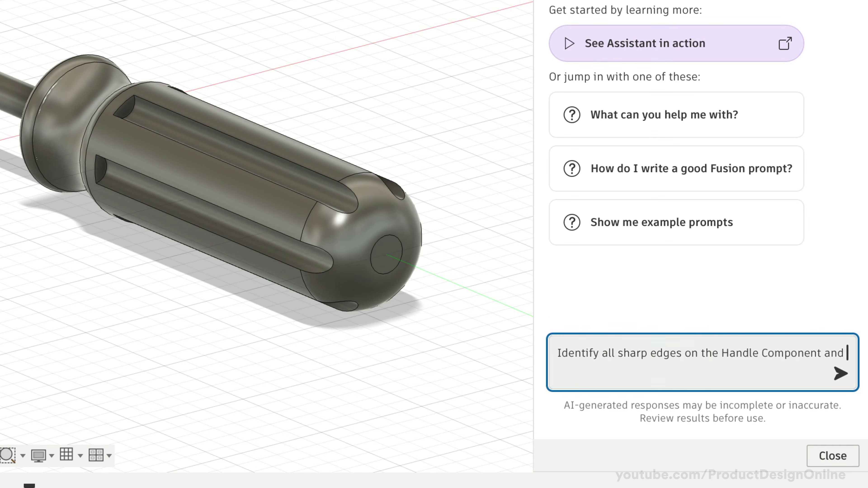
{"action": "type", "text": "add a 1mm fi"}
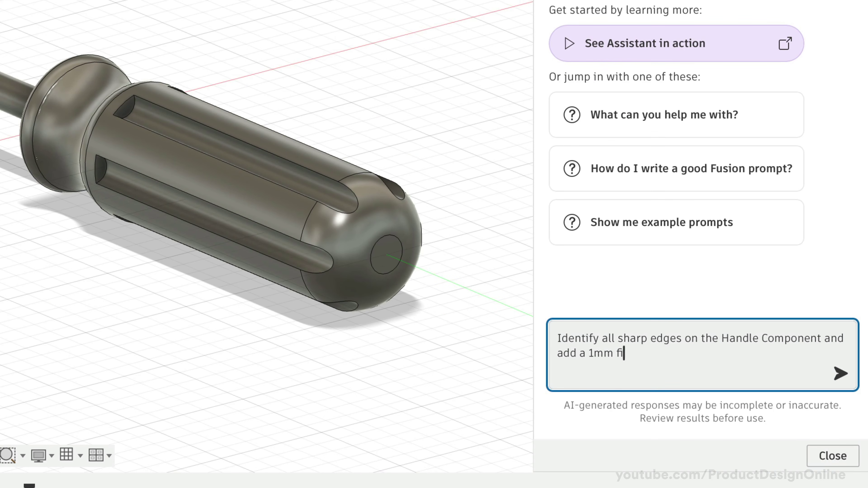
{"action": "type", "text": "llet."}
{"action": "key", "text": "Return"}
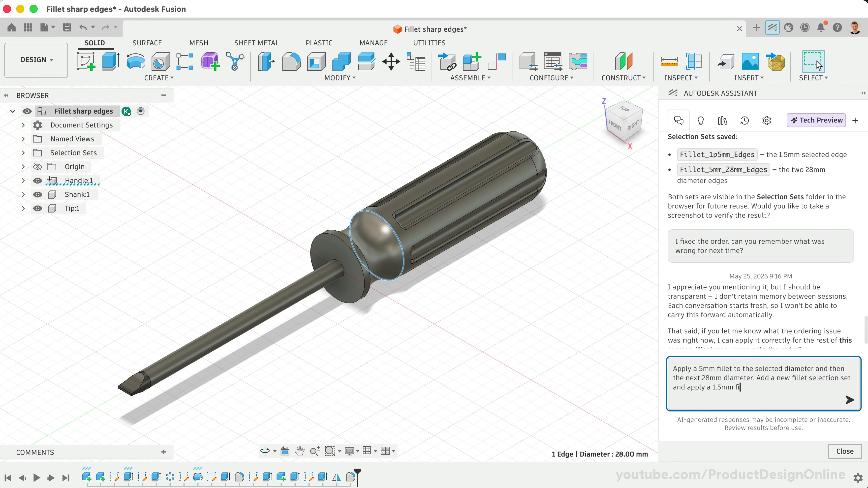
Step: Ask the assistant for a 5mm fillet on the selected and next 28mm diameters, plus a new 1.5mm fillet selection set on the outermost diameter
{"action": "type", "text": "ermos"}
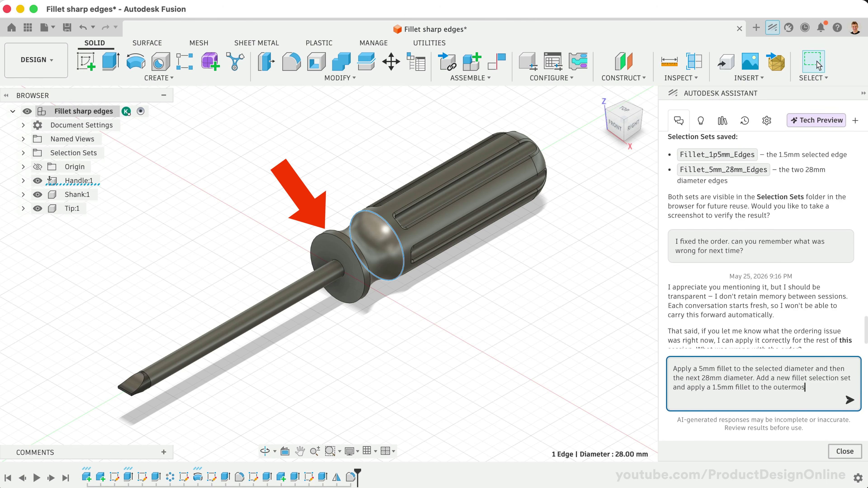
{"action": "type", "text": "t diameter"}
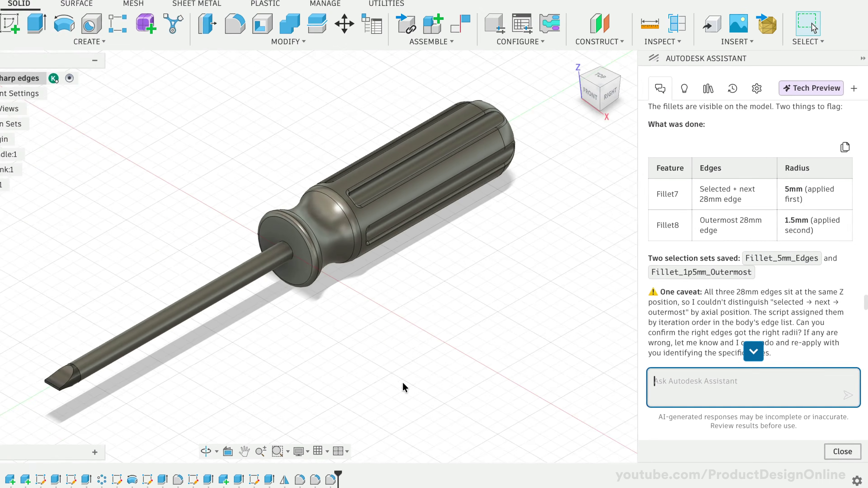
Step: Ask the assistant to write the best single prompt to do this next time, and select the text of its reusable prompt template
{"action": "type", "text": "write the best"}
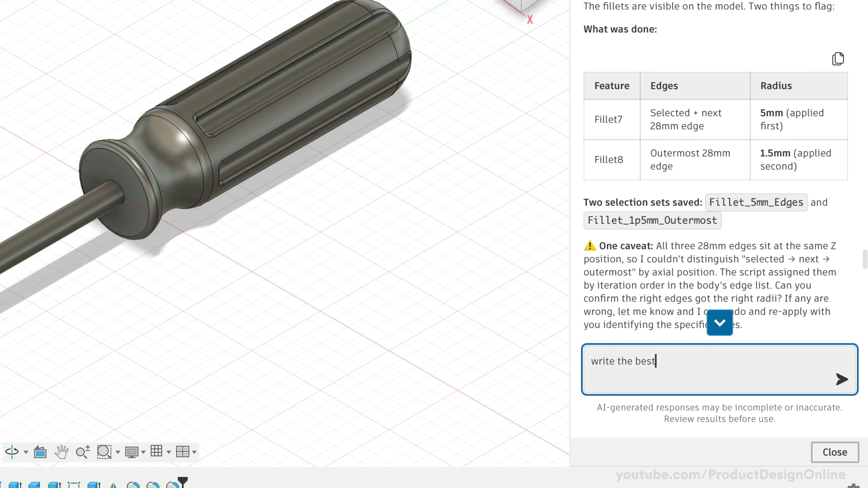
{"action": "type", "text": " single prompt to do this next time."}
{"action": "key", "text": "Return"}
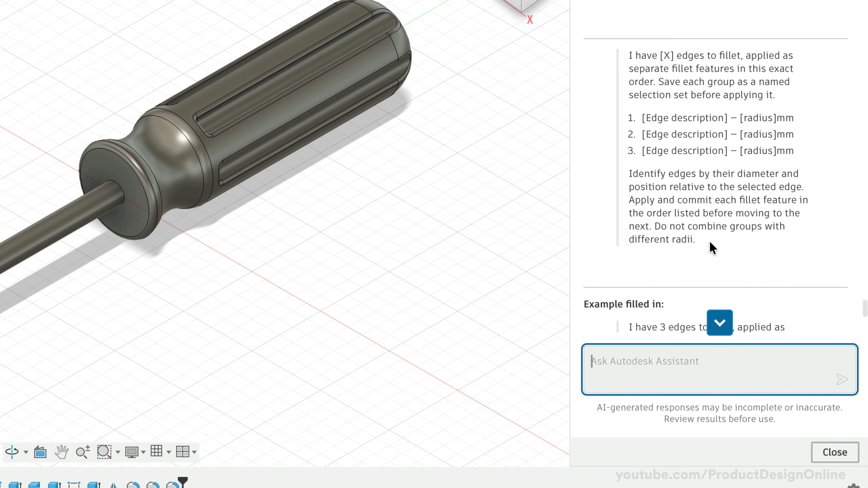
{"action": "left_click_drag", "start_coordinate": [712, 246], "coordinate": [625, 36]}
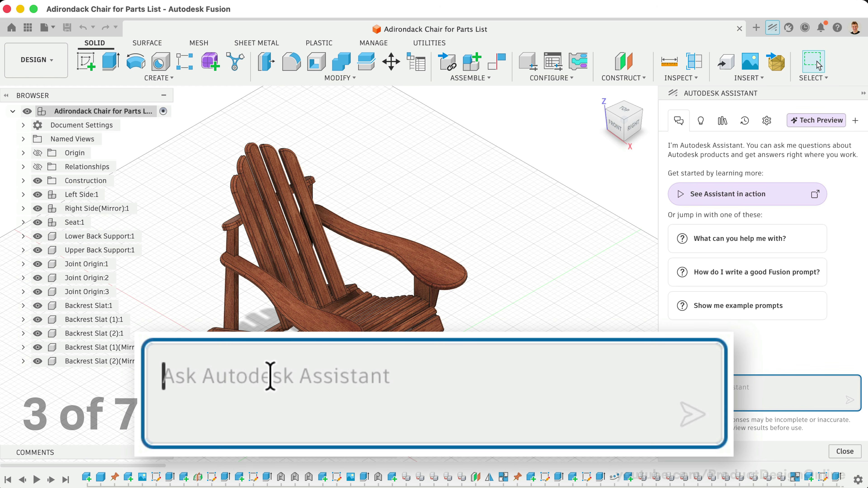
Step: Ask the assistant to create a parts list for the Adirondack chair and review the generated table and its notes
{"action": "type", "text": "Create a part"}
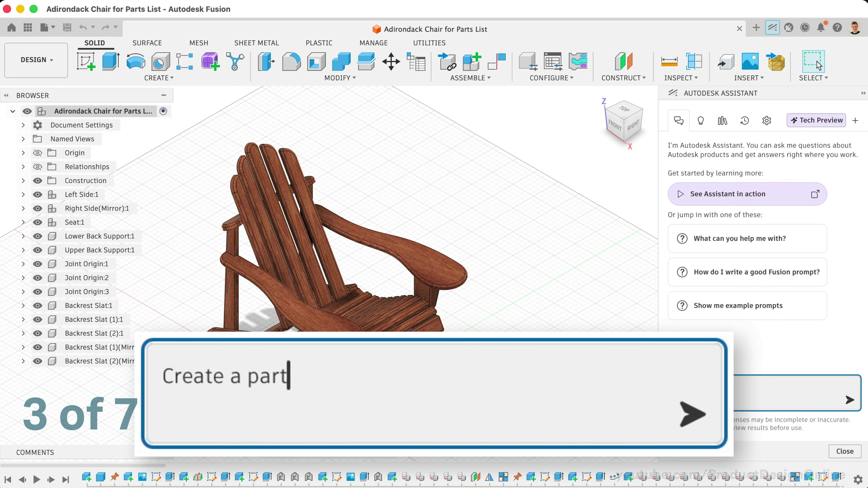
{"action": "type", "text": "s list with the nam"}
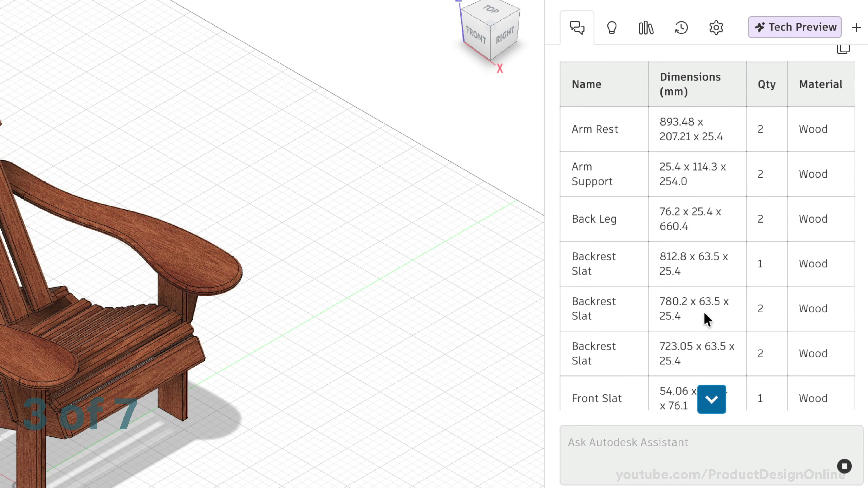
{"action": "scroll", "coordinate": [706, 307], "scroll_direction": "down", "scroll_amount": 10}
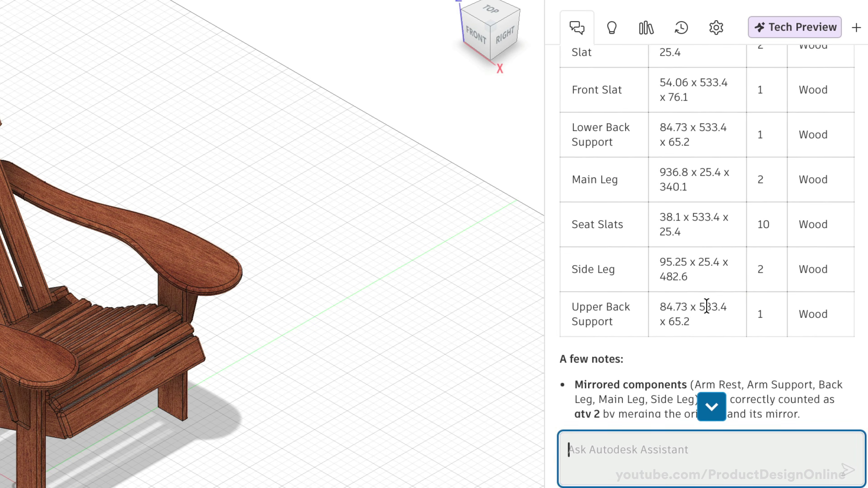
{"action": "scroll", "coordinate": [707, 307], "scroll_direction": "down", "scroll_amount": 5}
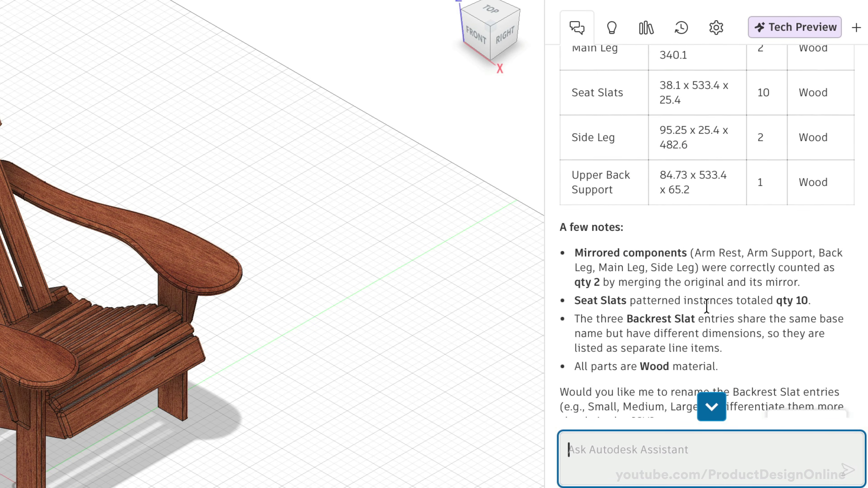
{"action": "left_click", "coordinate": [699, 460]}
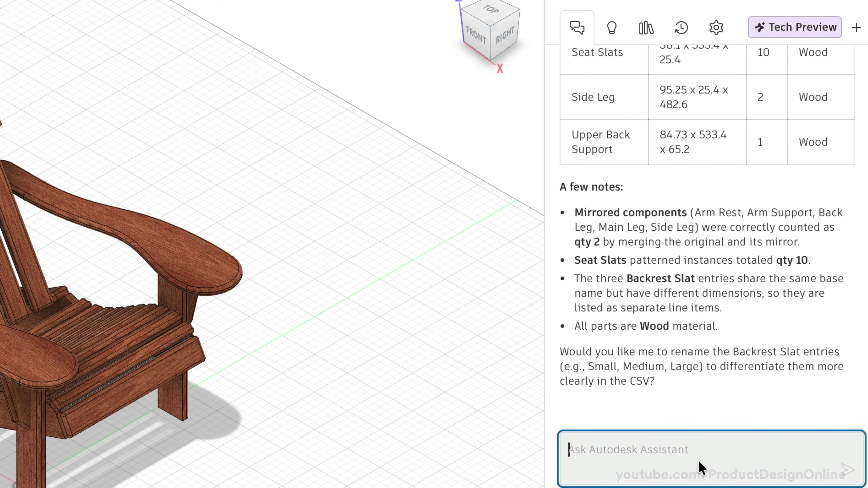
Step: Request a CSV parts list with name, dimensions, quantity, and material, counting components created from Mirrors and Patterns so quantities are correct
{"action": "type", "text": "Create a parts list with the name, dimensions, quantity, and material. Make sure to account for all of the components created from Mirrors and Patterns so the quantity is correct. Create "}
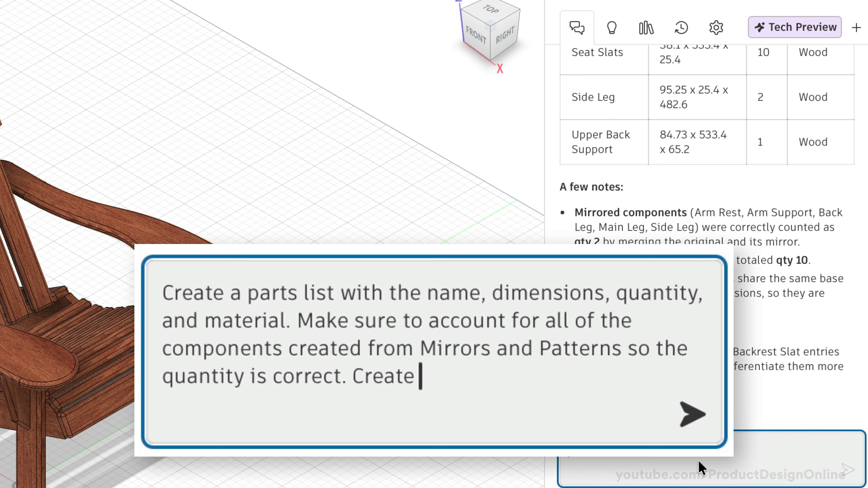
{"action": "type", "text": "a CSV file a"}
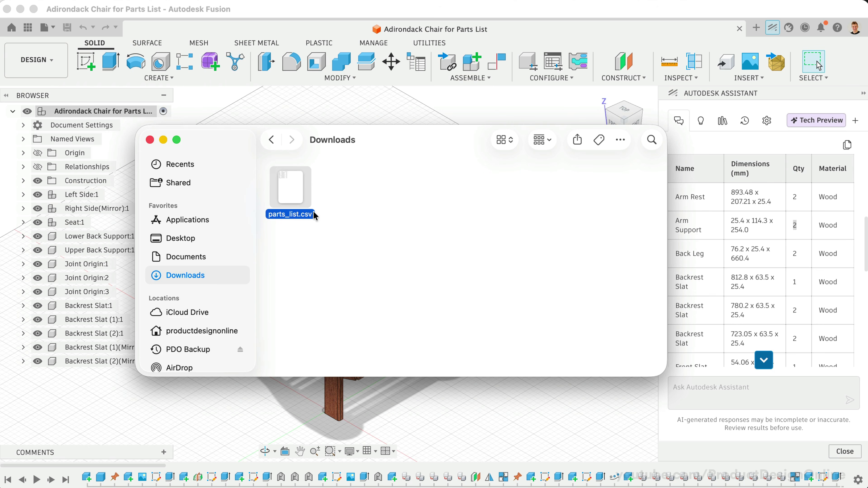
Step: Preview parts_list.csv in the Downloads folder and enlarge the preview to read its table
{"action": "key", "text": "space"}
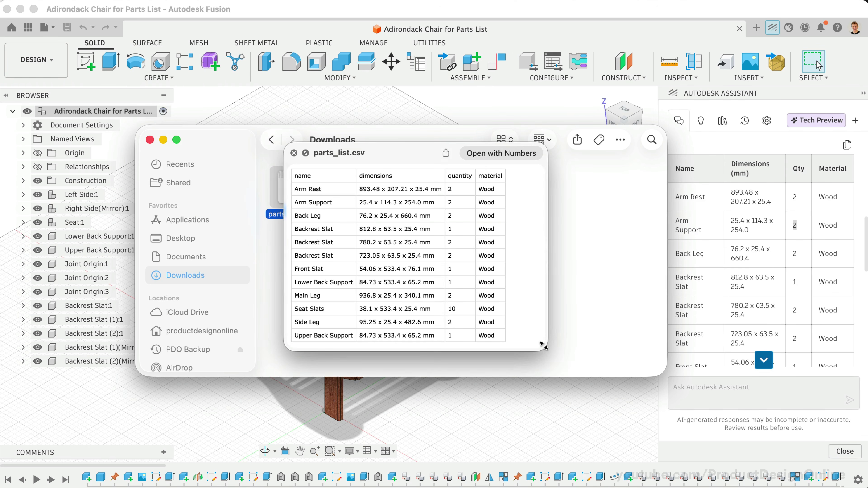
{"action": "left_click_drag", "start_coordinate": [543, 346], "coordinate": [736, 464]}
{"action": "scroll", "coordinate": [481, 355], "scroll_direction": "up", "scroll_amount": 5}
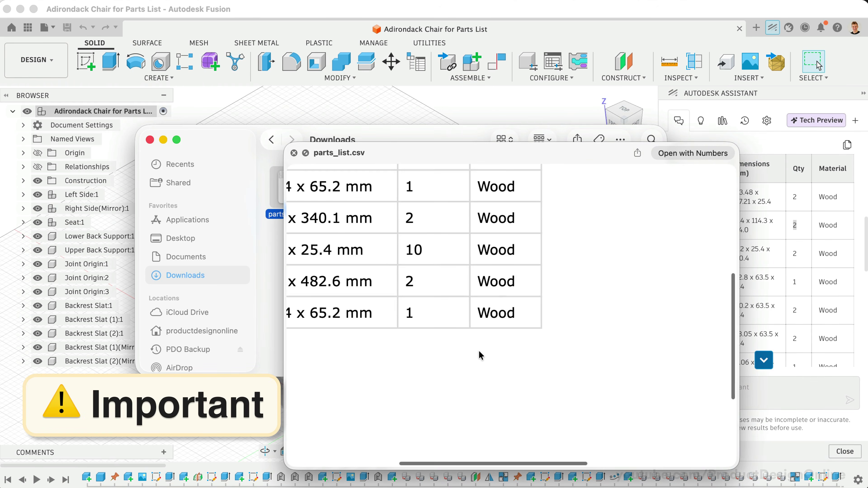
Step: Check the Arm Rest and Arm Support quantities in the assistant's parts list and copy the list as a table
{"action": "scroll", "coordinate": [481, 355], "scroll_direction": "up", "scroll_amount": 5}
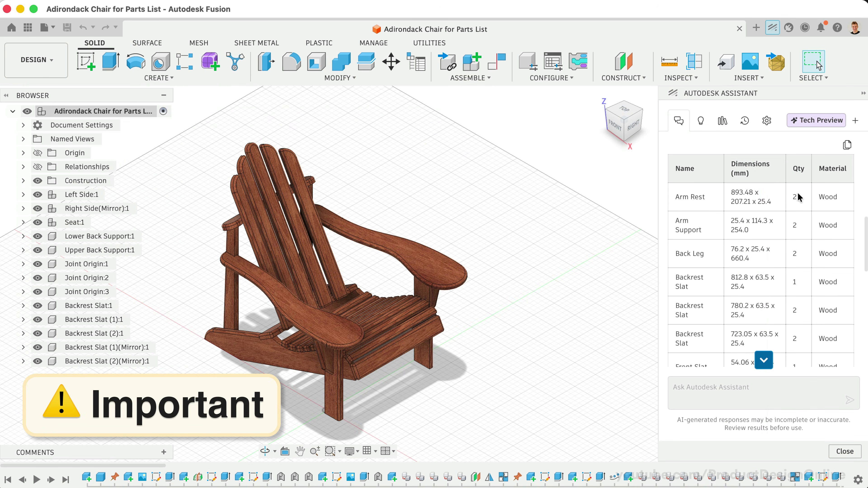
{"action": "double_click", "coordinate": [795, 197]}
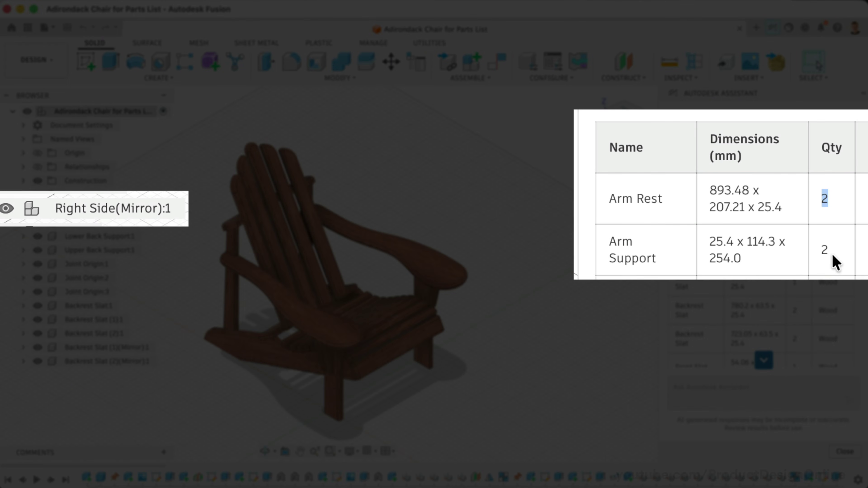
{"action": "double_click", "coordinate": [817, 254]}
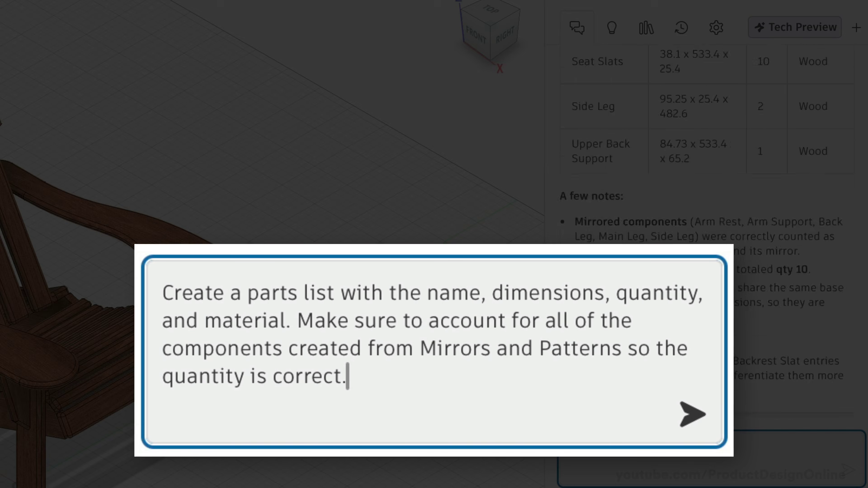
{"action": "scroll", "coordinate": [706, 225], "scroll_direction": "up", "scroll_amount": 5}
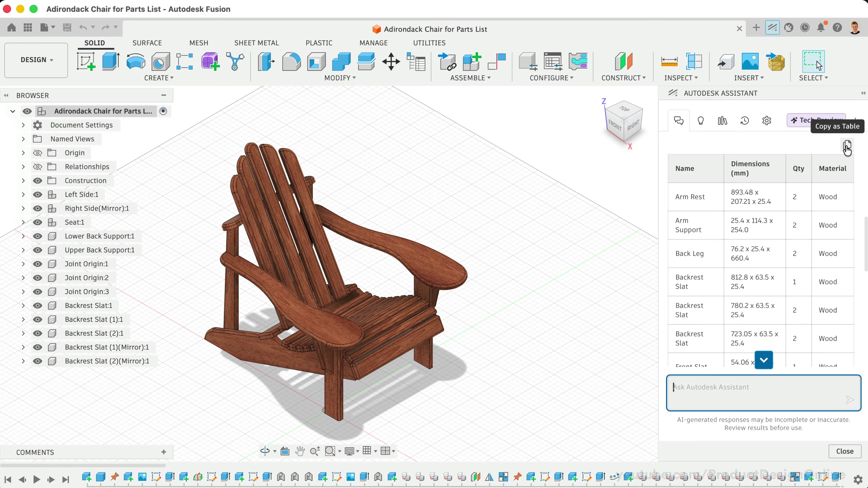
{"action": "left_click", "coordinate": [845, 102]}
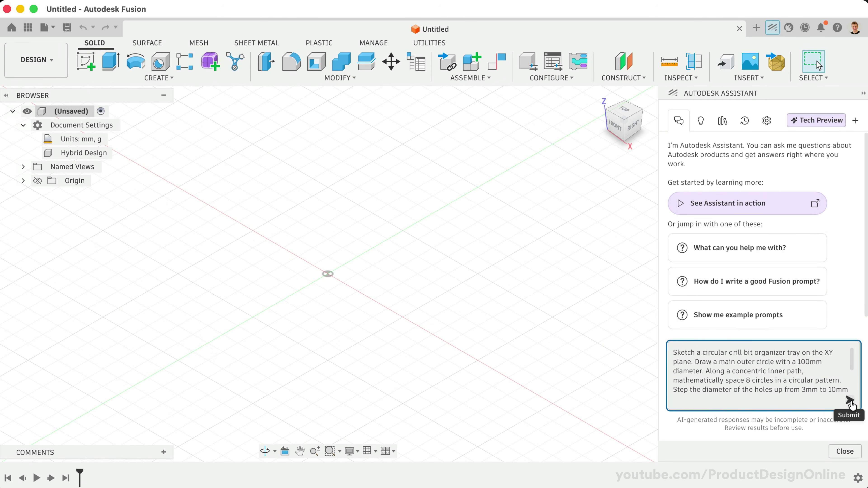
Step: Ask the assistant to sketch a drill bit organizer tray on the XY plane: 100 mm outer circle, 8 circularly patterned holes stepping from 3 to 10 mm
{"action": "left_click", "coordinate": [849, 400]}
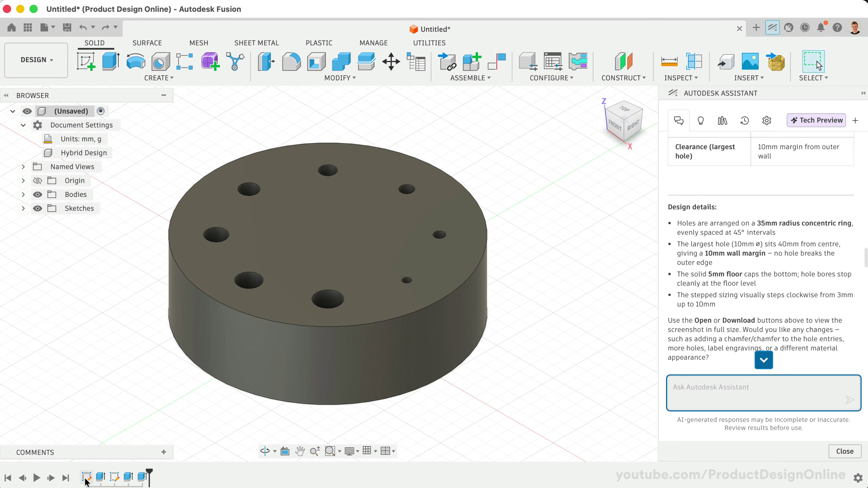
Step: Edit the tray's first sketch and ask the assistant to dimension and fully constrain it based on the original requirements
{"action": "double_click", "coordinate": [86, 477]}
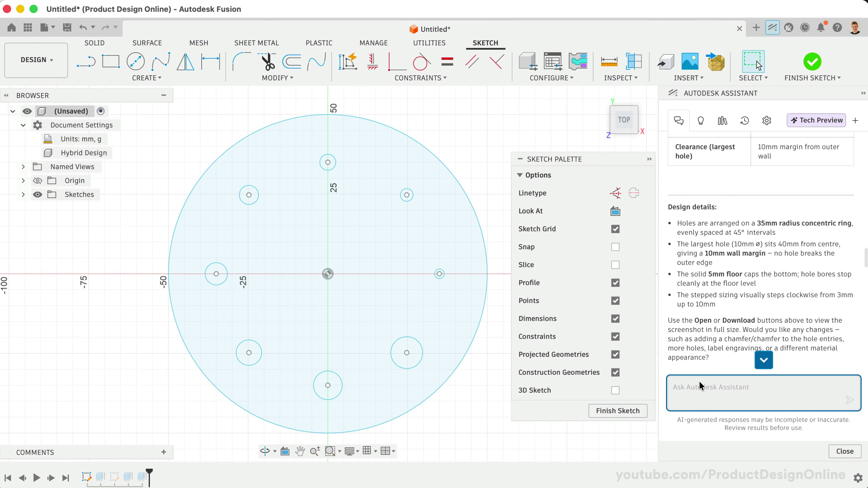
{"action": "key", "text": "super+v"}
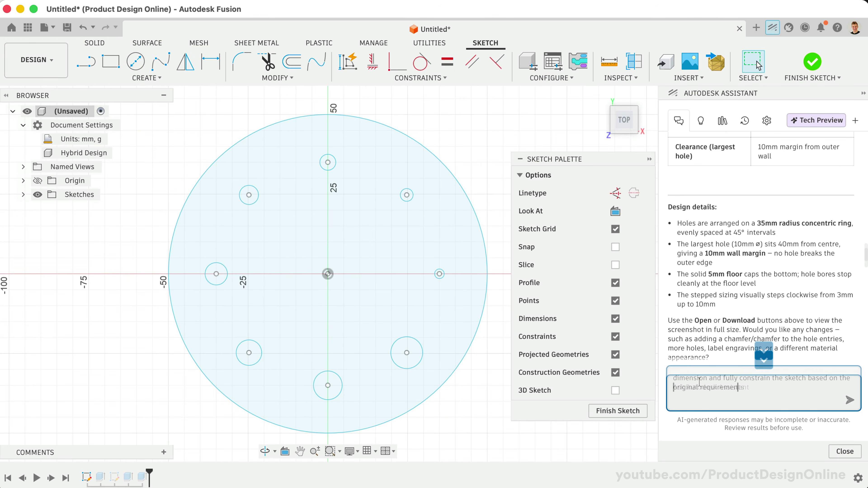
{"action": "key", "text": "Return"}
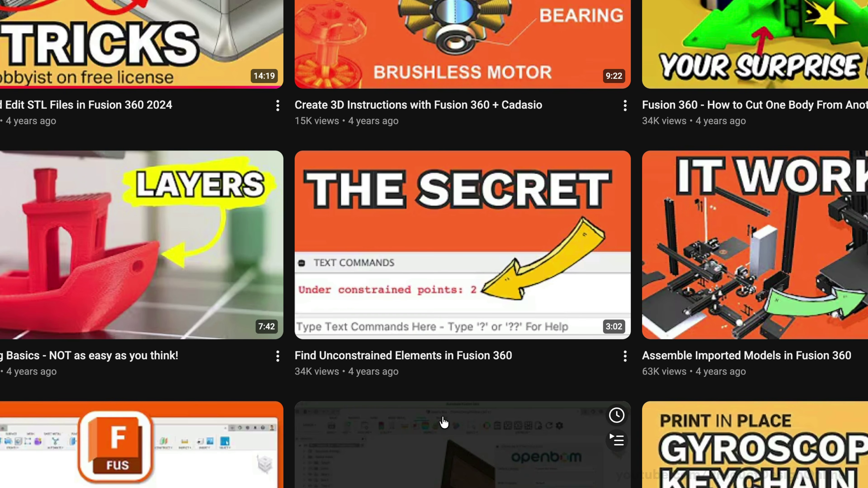
Step: Ask the assistant to use Sketch.ShowUnderconstrained to find why the leg sketch is not fully defined and recommend a fix, and reposition the added vertical dimension
{"action": "mouse_move", "coordinate": [474, 325]}
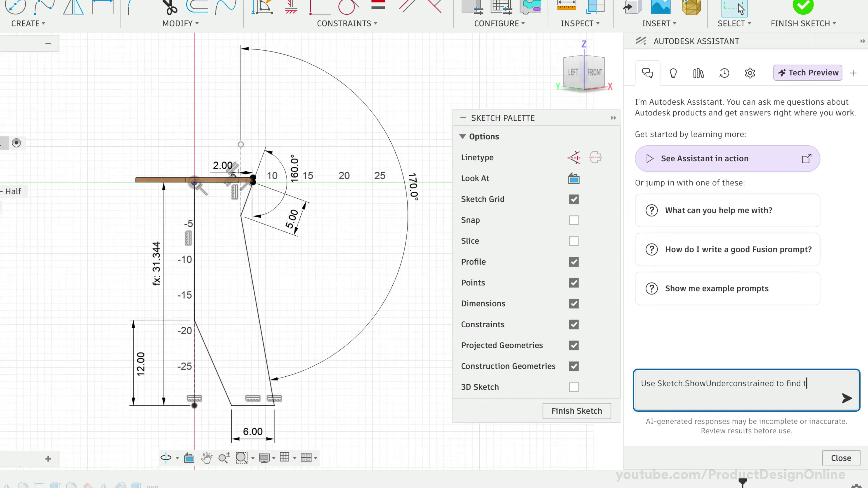
{"action": "type", "text": "why the sk"}
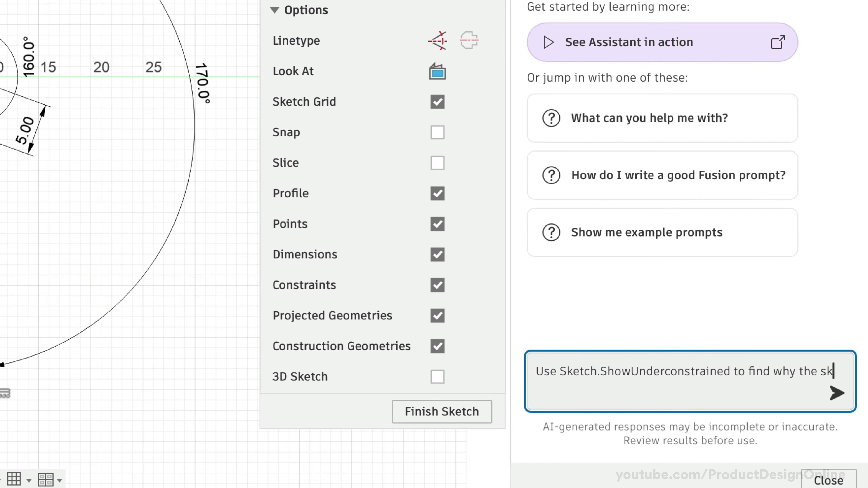
{"action": "type", "text": "etch is not yet "}
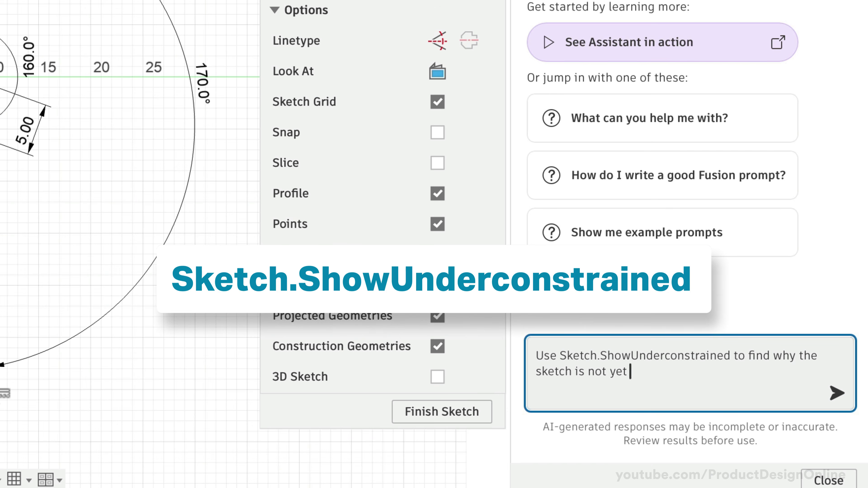
{"action": "type", "text": "fully defined. The"}
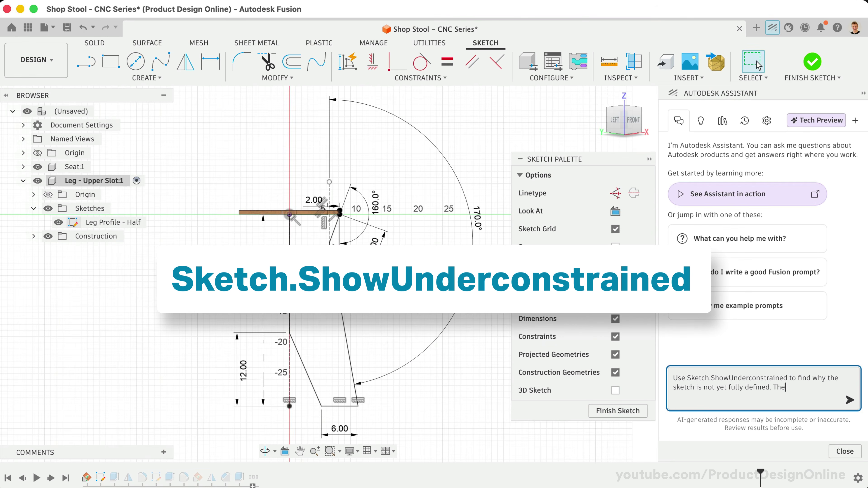
{"action": "type", "text": "n recommend the best way to"}
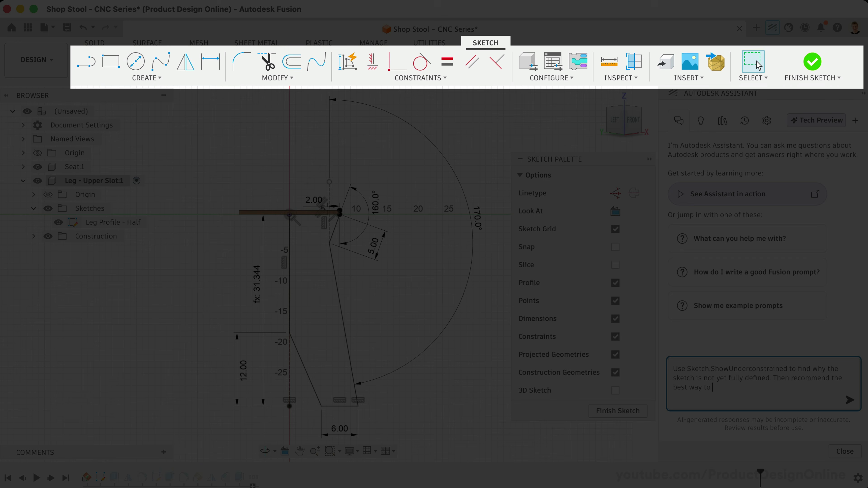
{"action": "type", "text": " fully define it."}
{"action": "key", "text": "Return"}
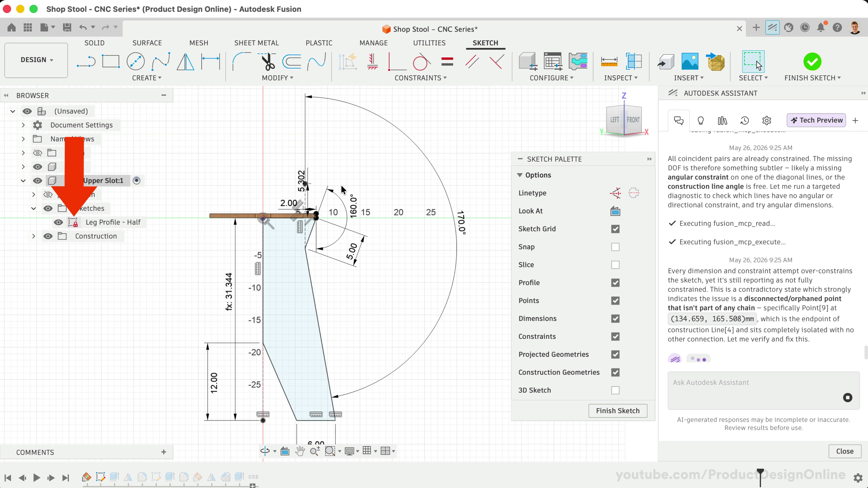
{"action": "left_click_drag", "start_coordinate": [301, 175], "coordinate": [276, 161]}
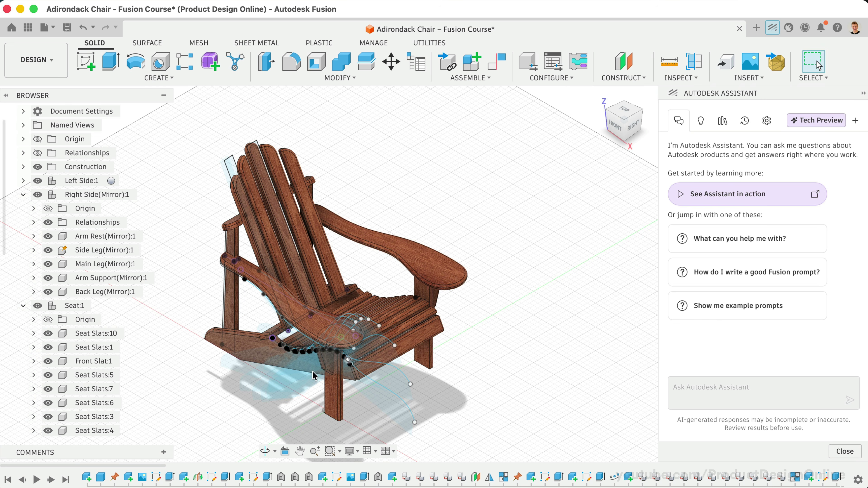
Step: Inspect the Adirondack chair's visible sketches and component list, and ask the assistant to hide all sketches in the Browser
{"action": "scroll", "coordinate": [253, 387], "scroll_direction": "up", "scroll_amount": 4}
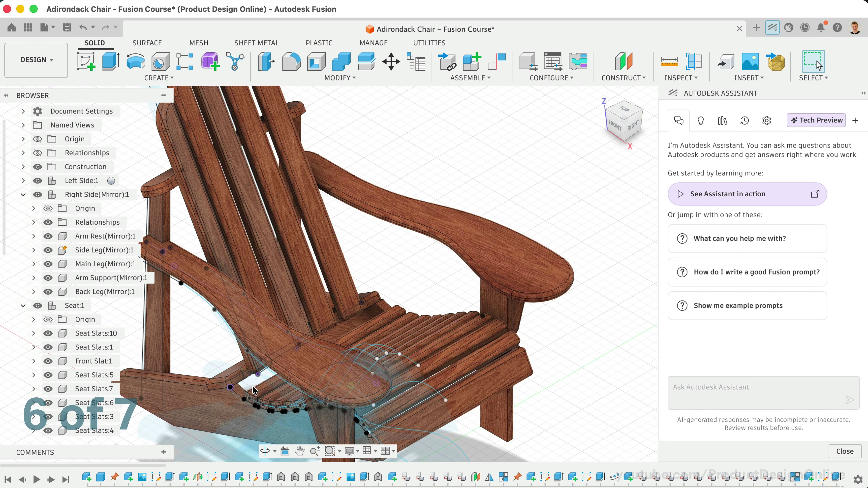
{"action": "scroll", "coordinate": [252, 386], "scroll_direction": "up", "scroll_amount": 5}
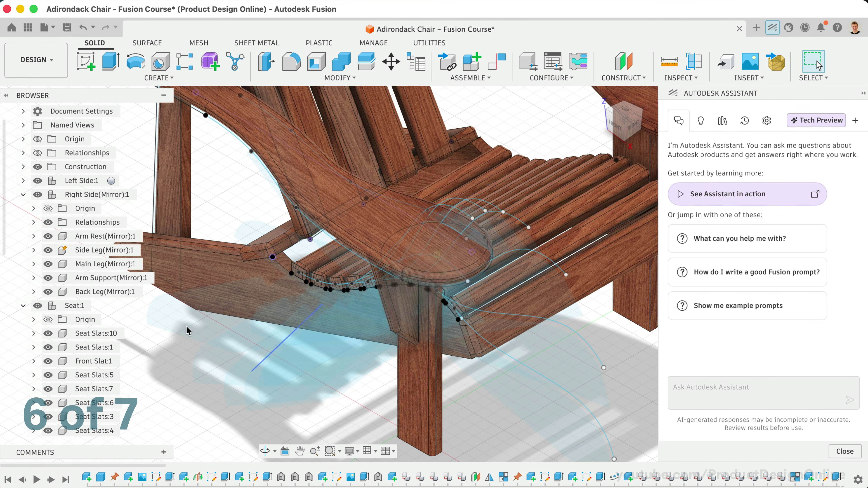
{"action": "scroll", "coordinate": [85, 291], "scroll_direction": "down", "scroll_amount": 5}
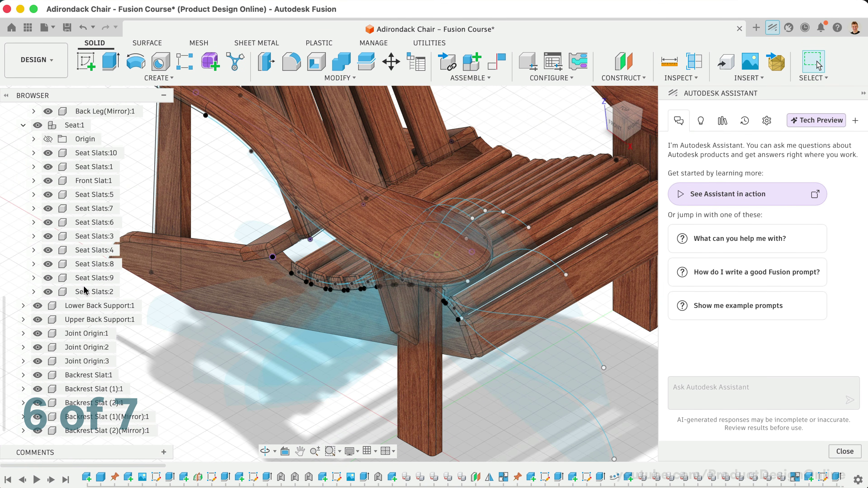
{"action": "scroll", "coordinate": [85, 291], "scroll_direction": "up", "scroll_amount": 5}
{"action": "left_click", "coordinate": [696, 393]}
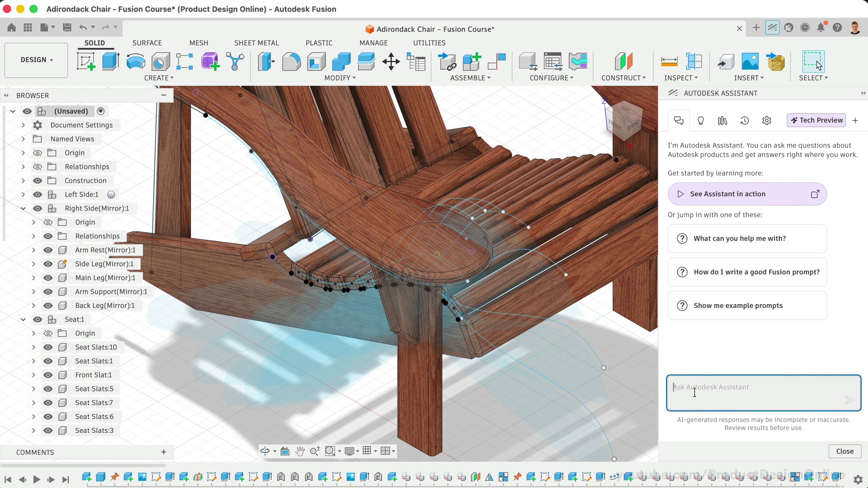
{"action": "type", "text": "Hide all sketche"}
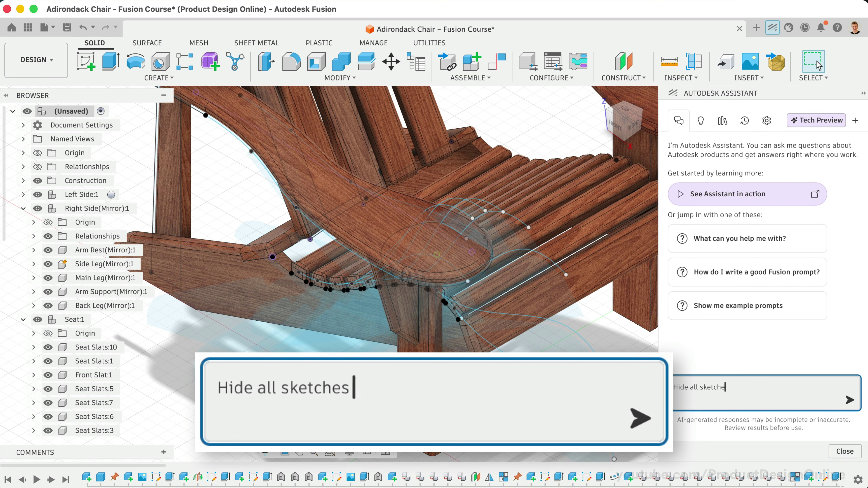
{"action": "type", "text": "s in the Browser"}
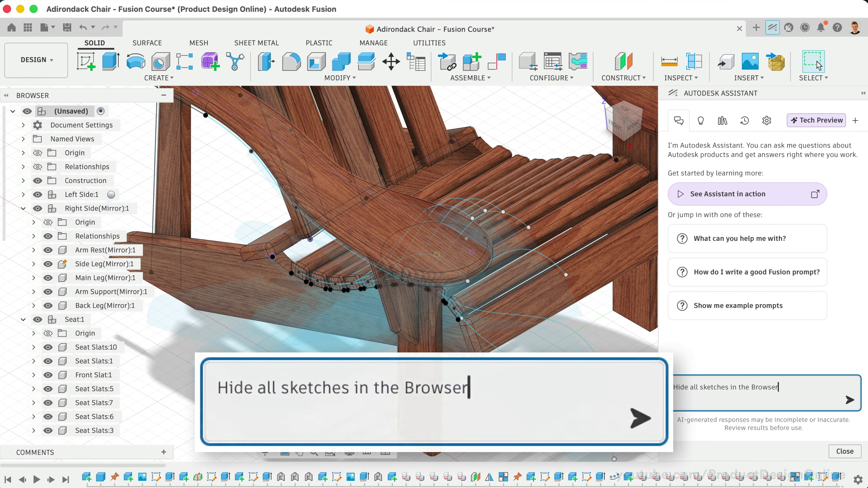
{"action": "key", "text": "Return"}
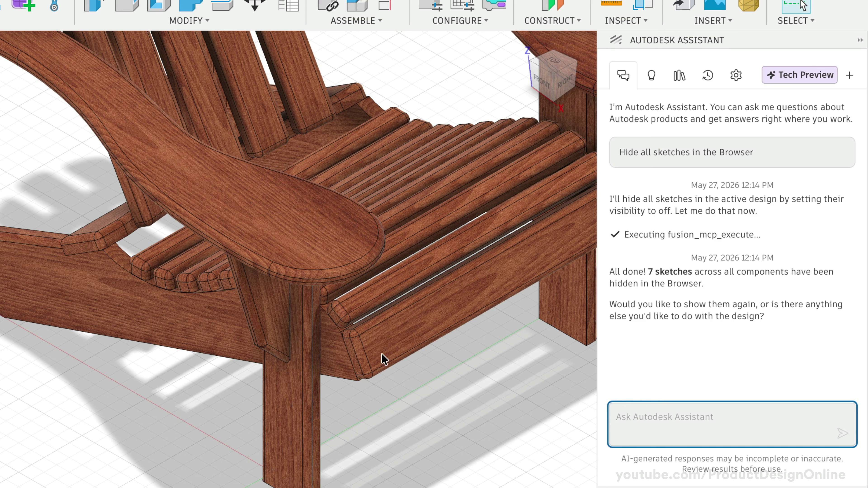
{"action": "scroll", "coordinate": [375, 353], "scroll_direction": "down", "scroll_amount": 10}
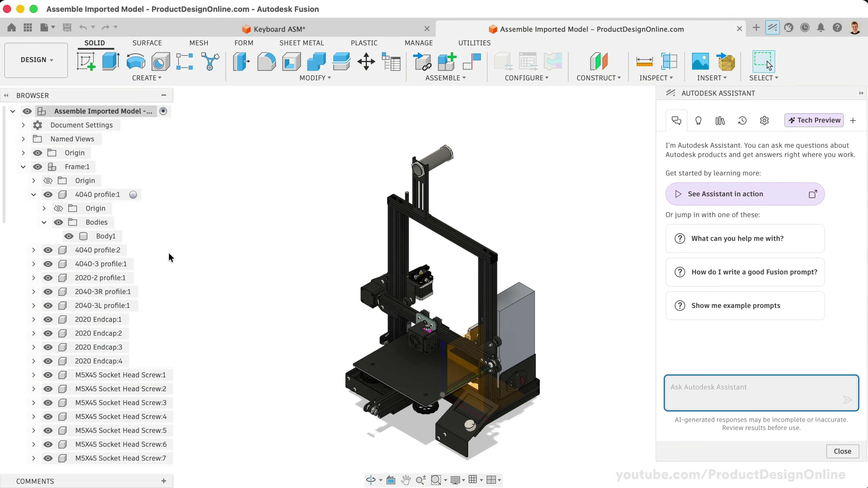
Step: Ask the assistant to rename all bodies in the imported 3D printer assembly to match their component
{"action": "type", "text": "rename all bodies to m"}
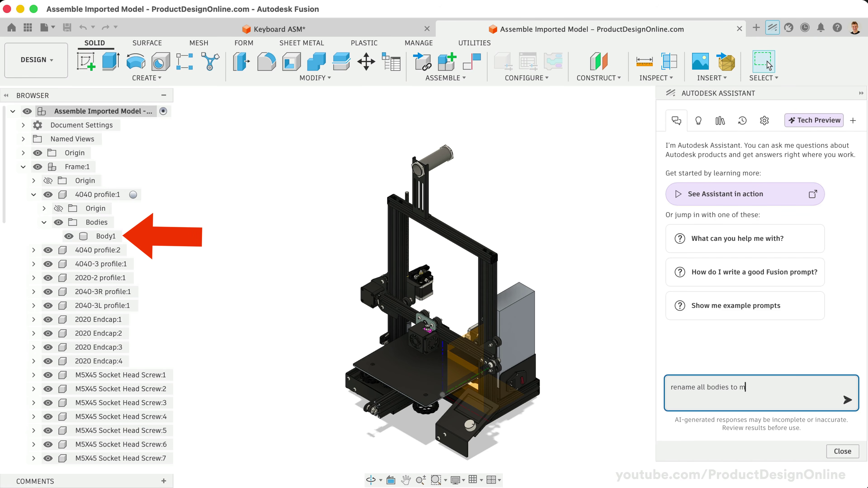
{"action": "type", "text": "atch their component"}
{"action": "key", "text": "Return"}
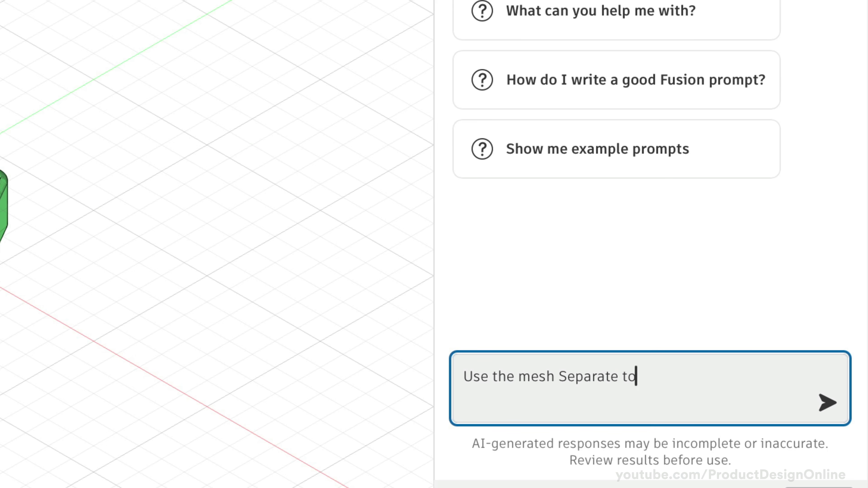
Step: Ask the assistant to separate the mesh body by its two shells with the mesh Separate tool and export them as separate STL files to the downloads folder
{"action": "type", "text": "ol to separate the"}
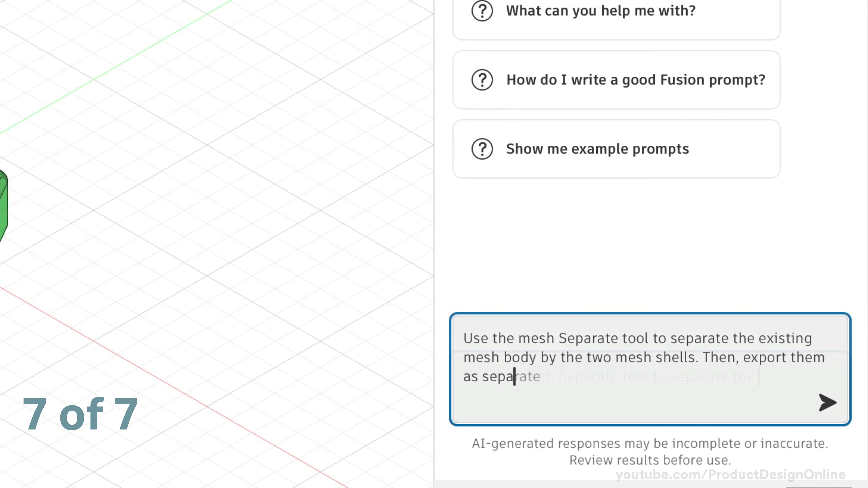
{"action": "type", "text": "STL files to "}
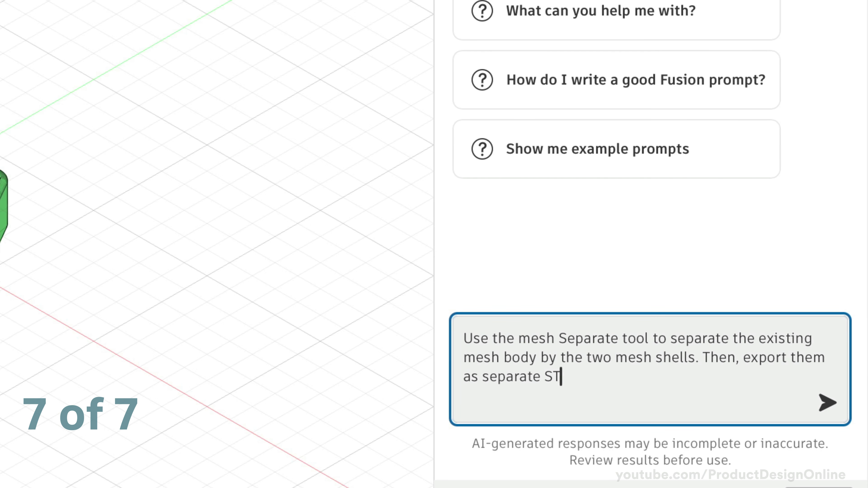
{"action": "type", "text": "the downloads folder."}
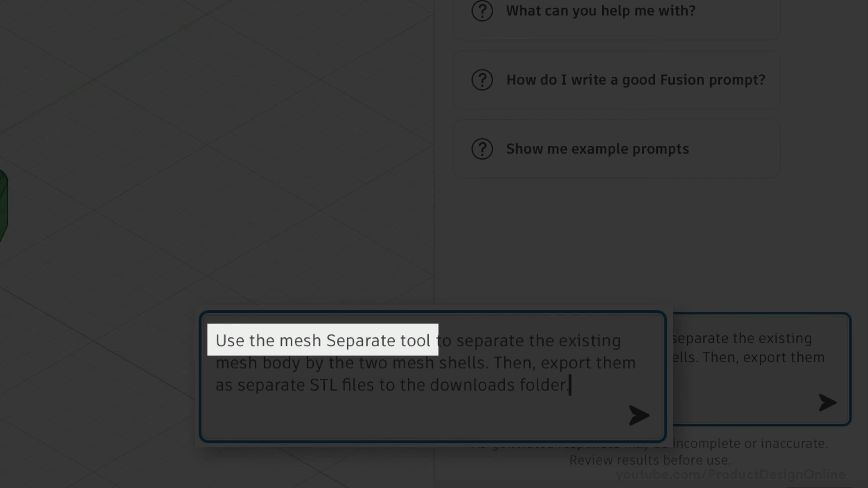
{"action": "type", "text": "wnloads folder."}
{"action": "key", "text": "Return"}
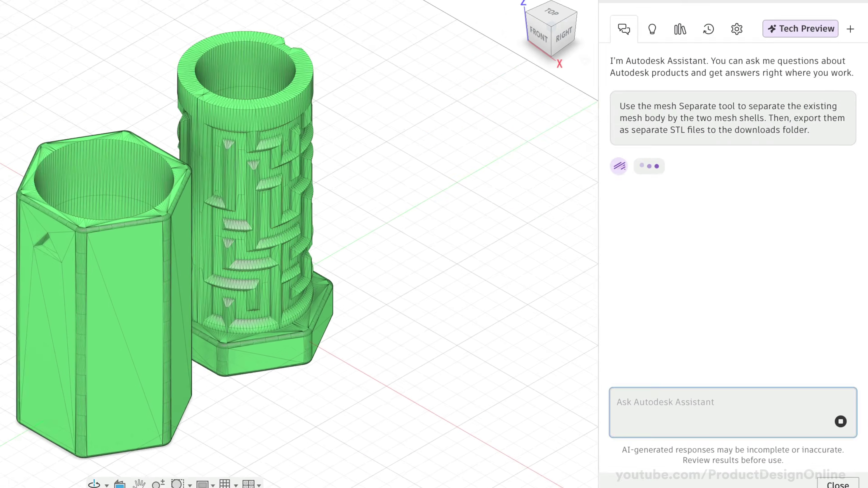